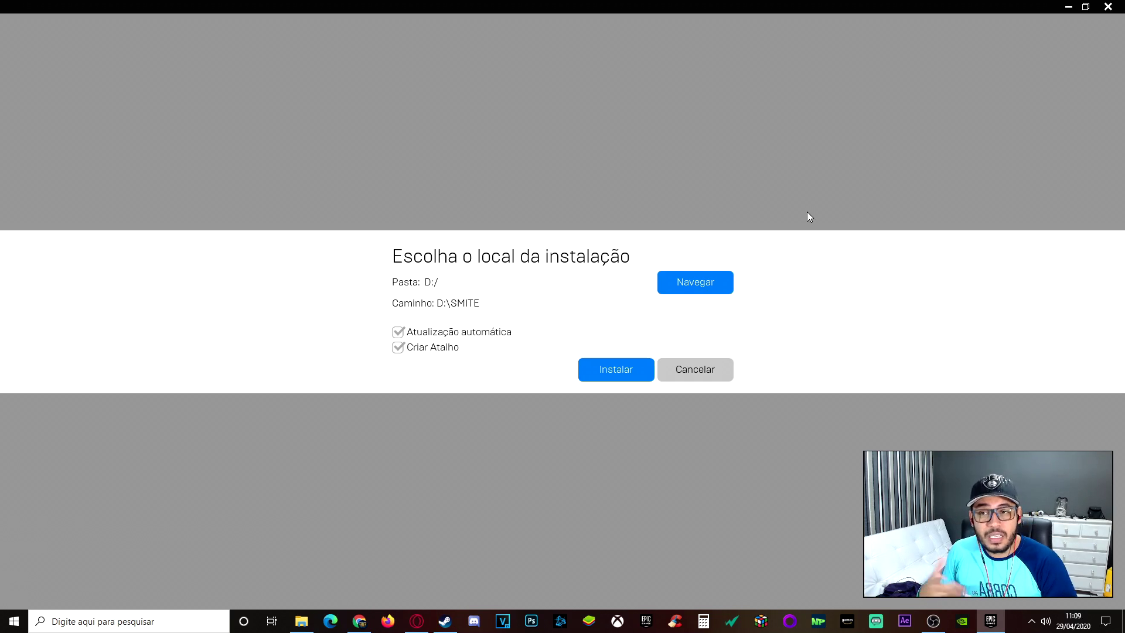
- Cancel the SMITE install location dialog, and open the associated accounts page in the SMITE website's account settings
click(711, 370)
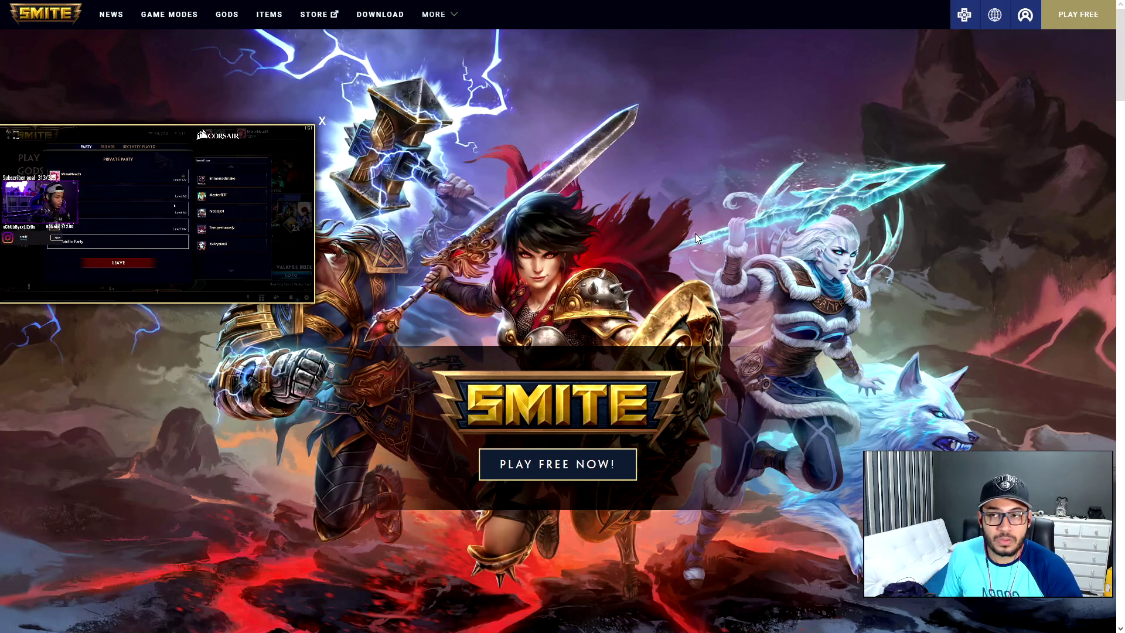
click(1025, 17)
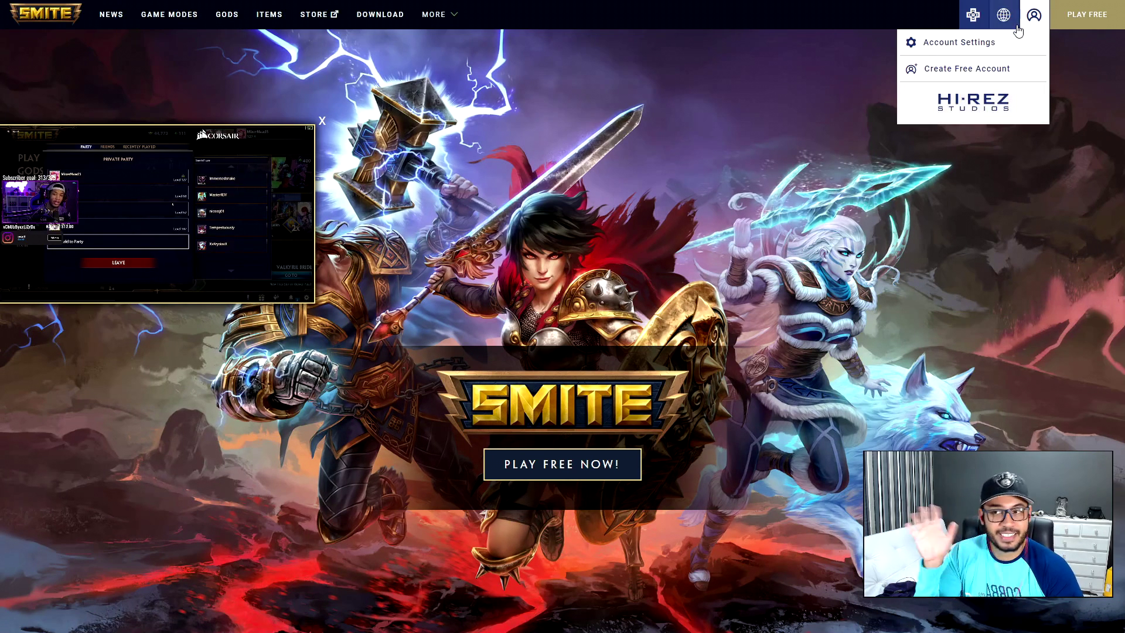
click(976, 47)
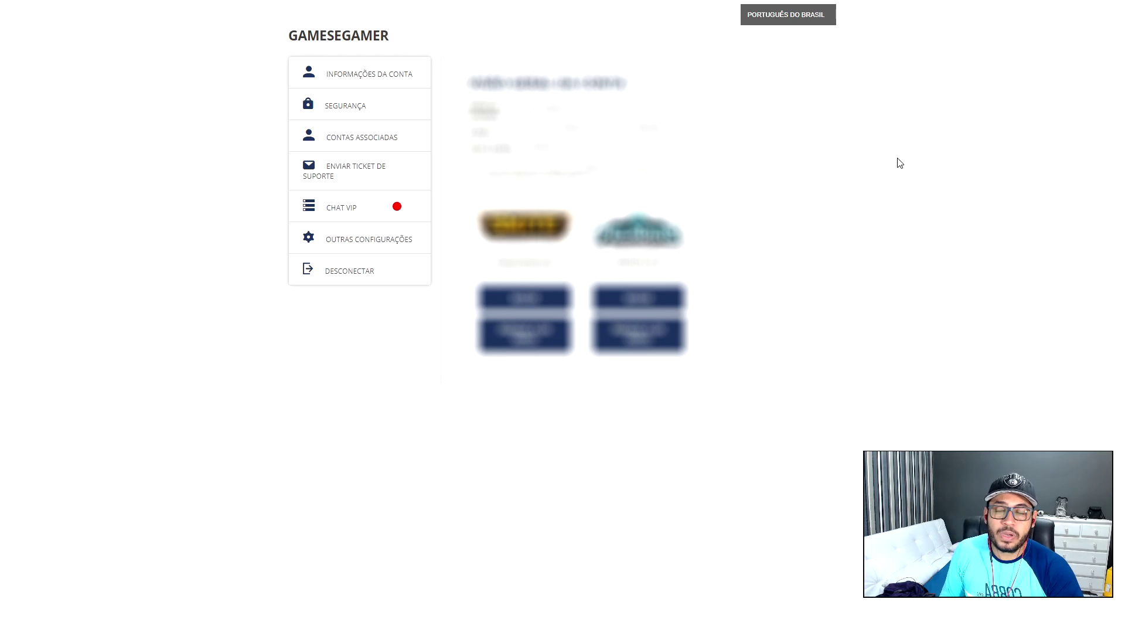
click(395, 141)
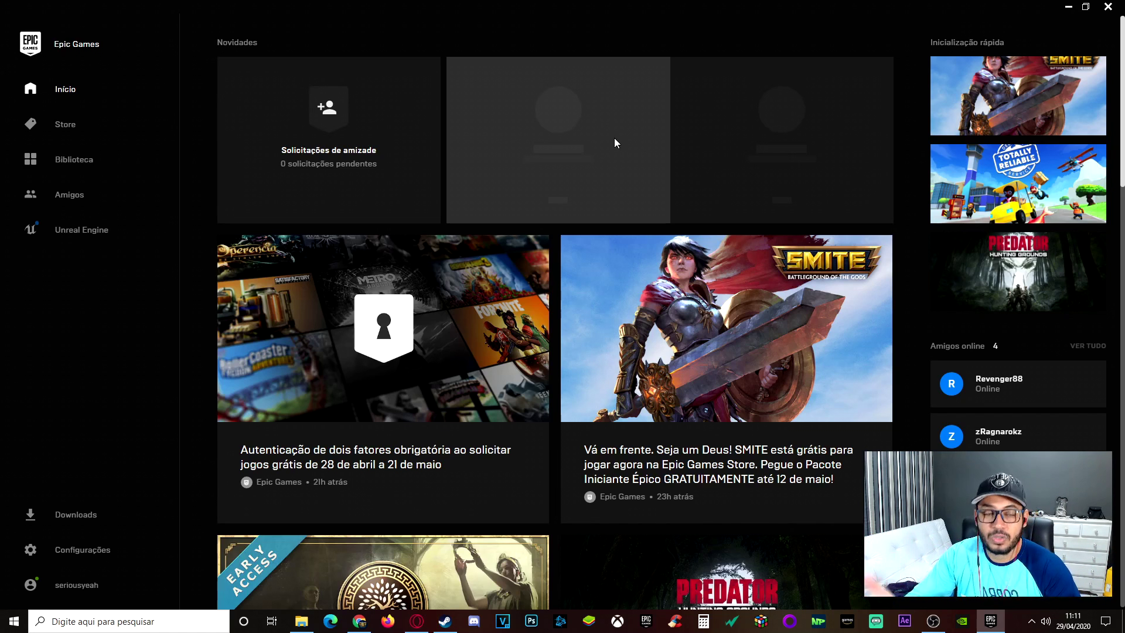
- Start installing SMITE in Epic Games into the folder D:/DEIXAOLIKE, and pause the installation from the library
mouse_move(981, 111)
click(982, 105)
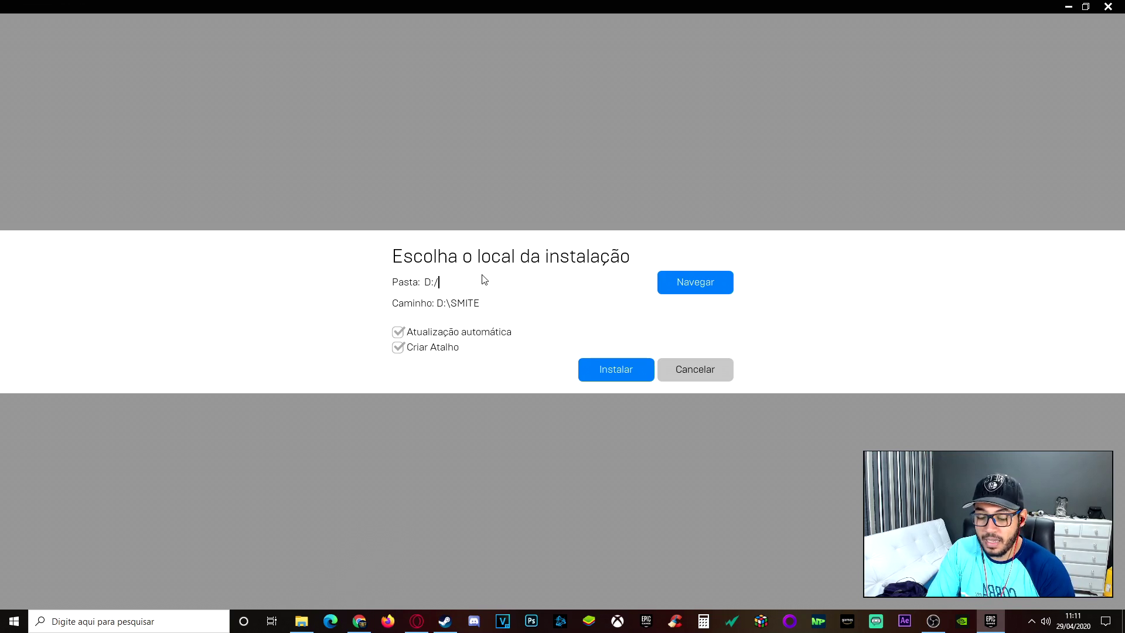
text(J)
key(BackSpace)
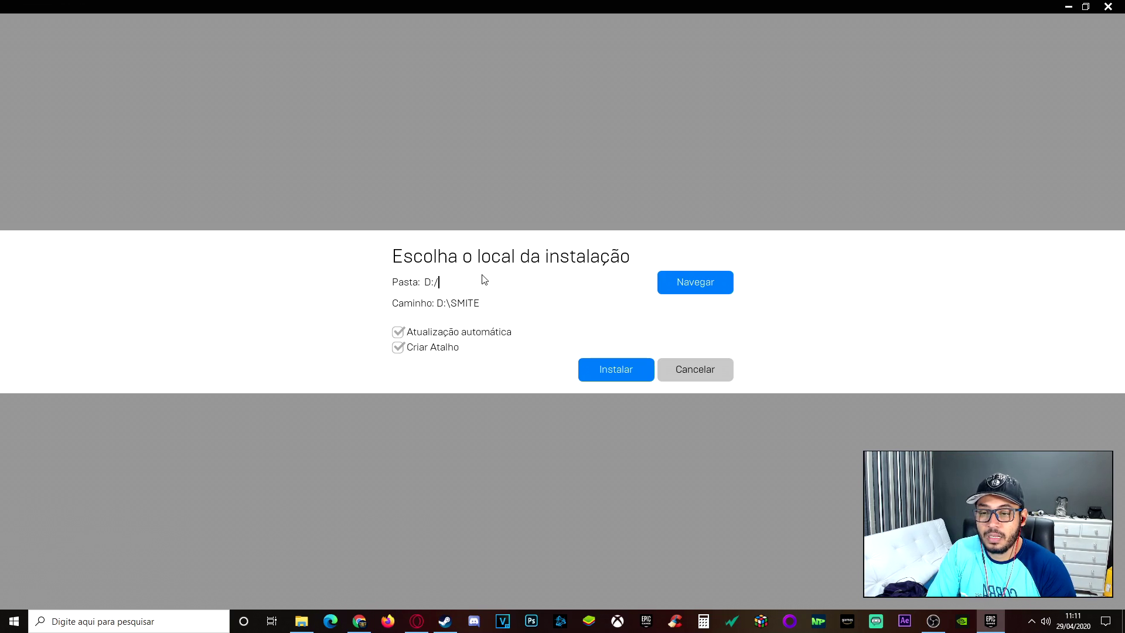
text(DEIXAOLIKE)
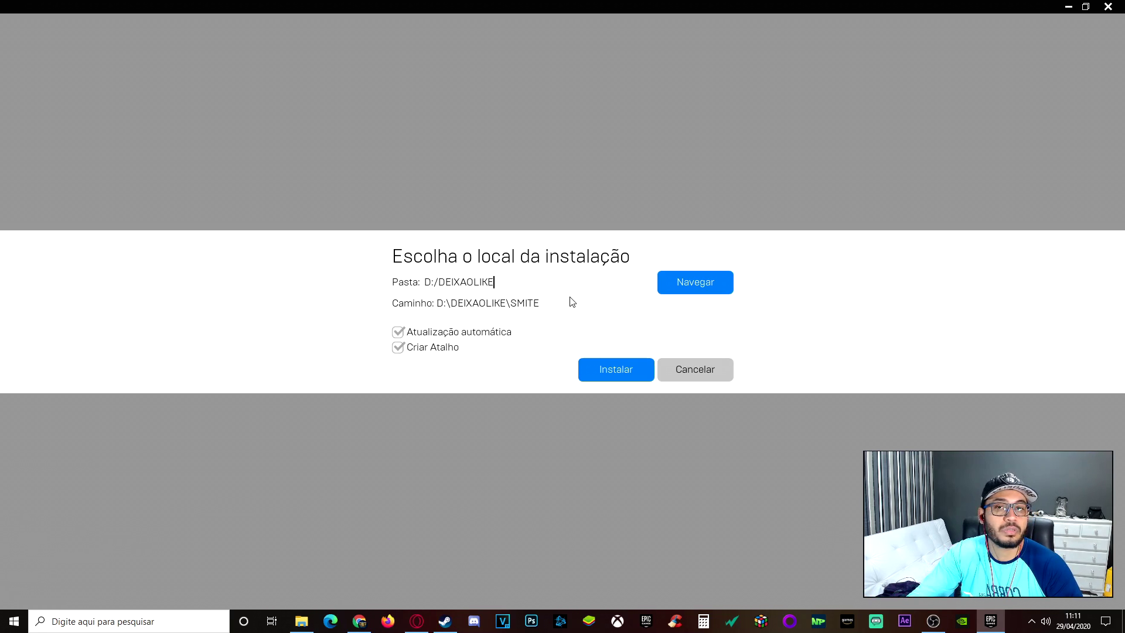
click(618, 368)
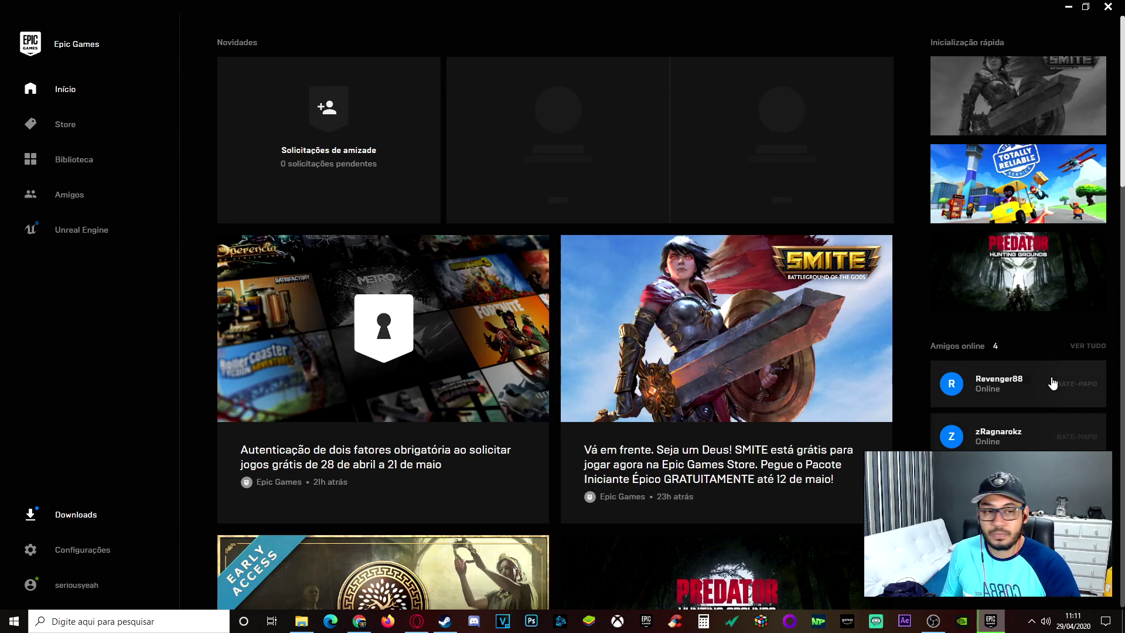
click(85, 161)
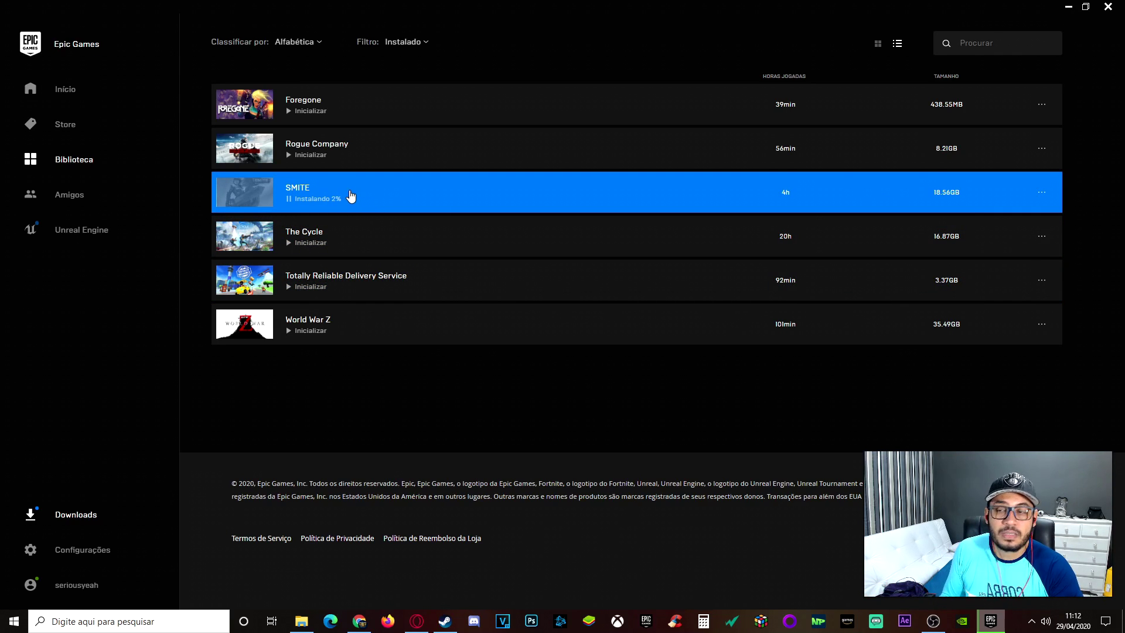
click(351, 195)
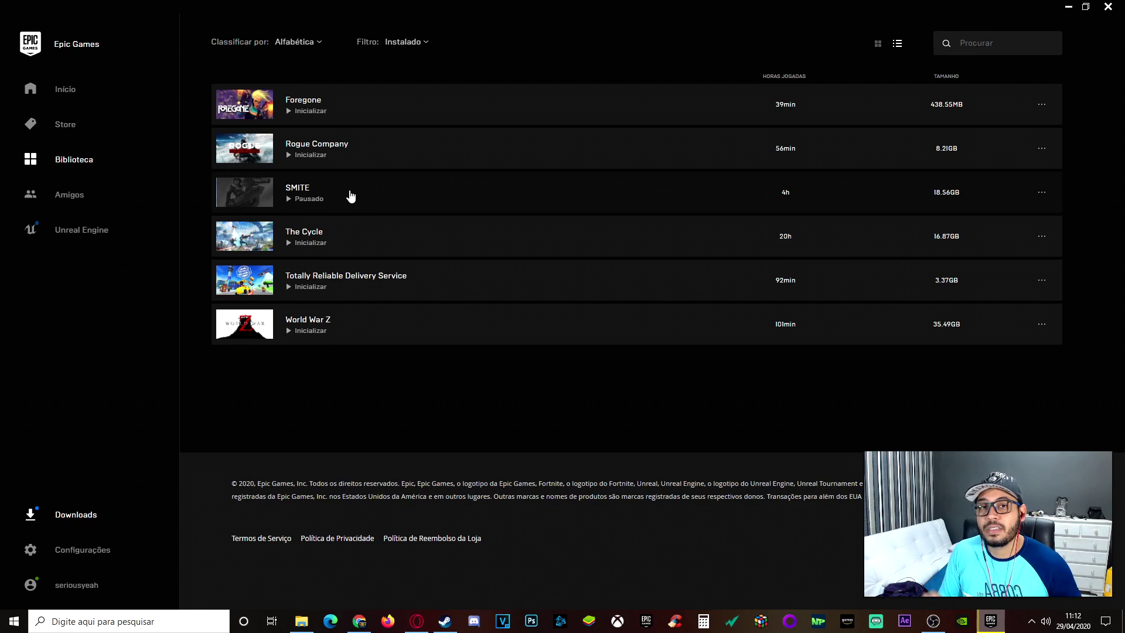
- Switch to Steam, browse SMITE's local files and copy everything inside its installation folder
click(447, 620)
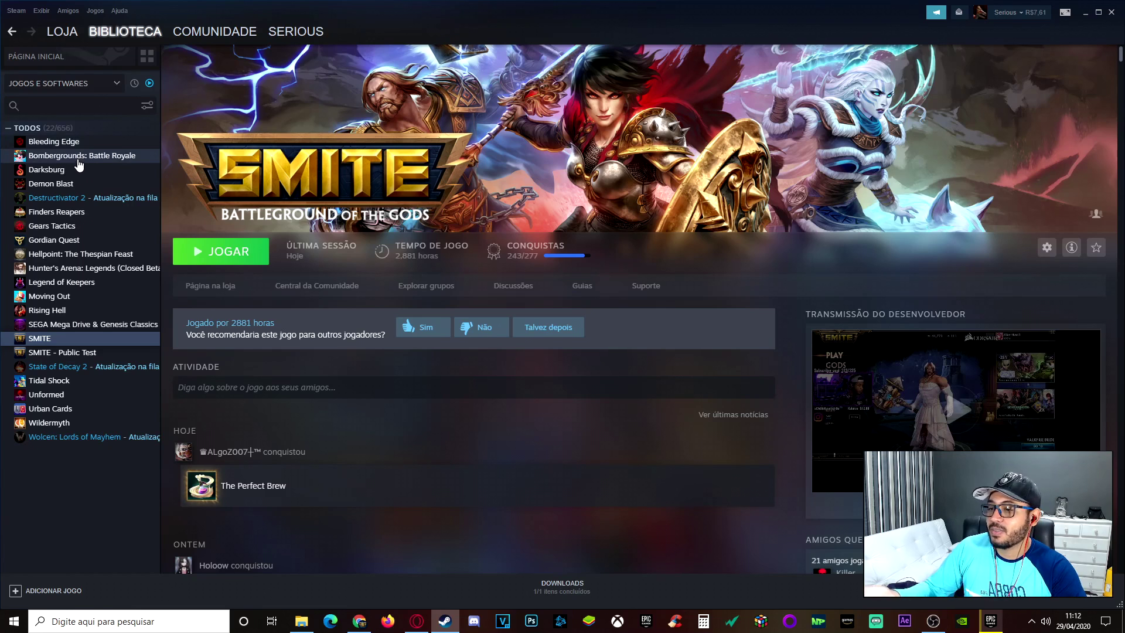
right_click(91, 339)
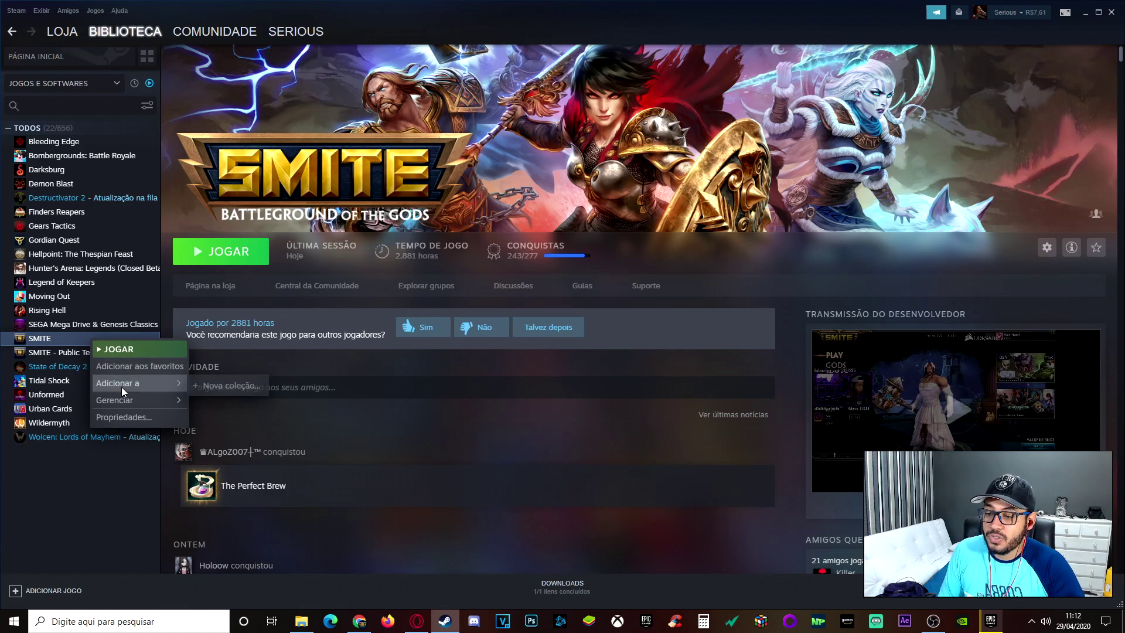
mouse_move(124, 402)
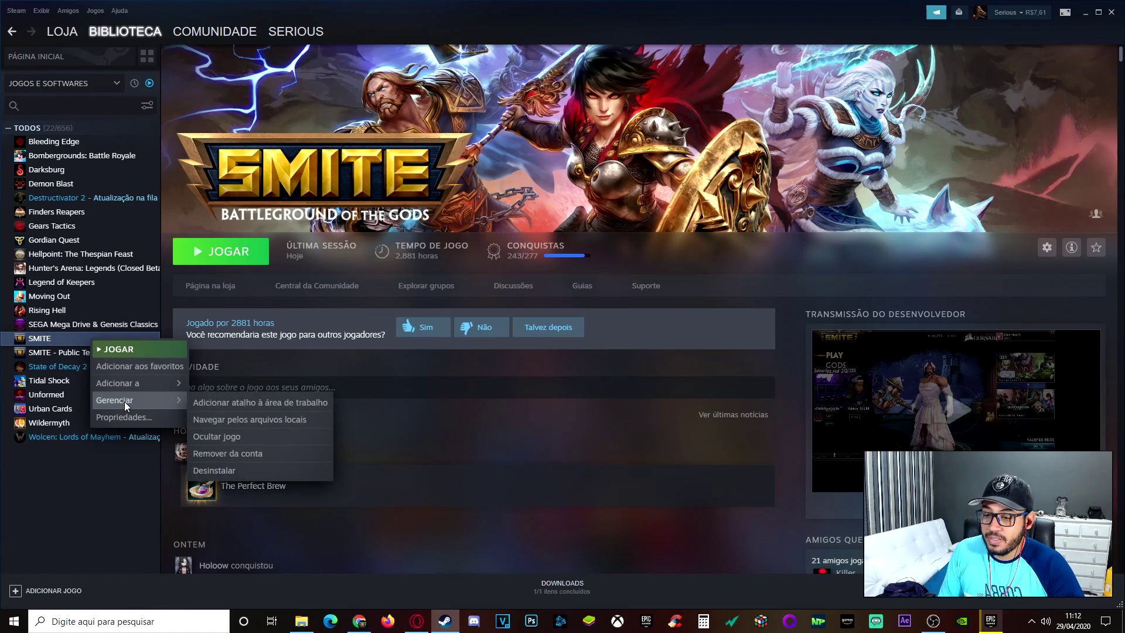
click(218, 419)
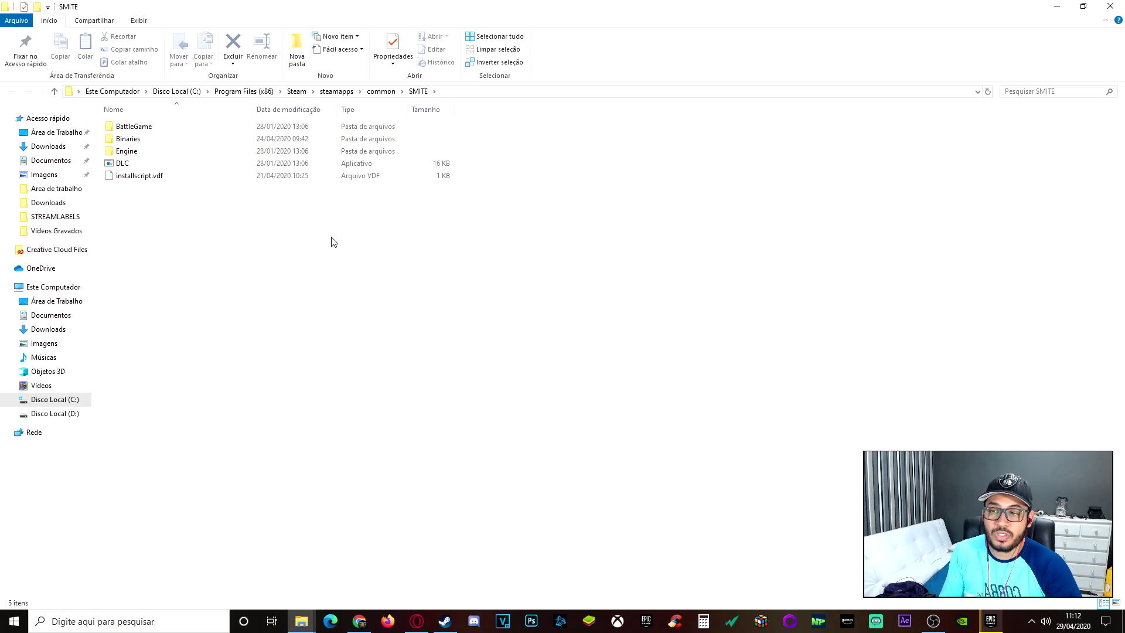
drag(251, 217, 150, 117)
right_click(155, 129)
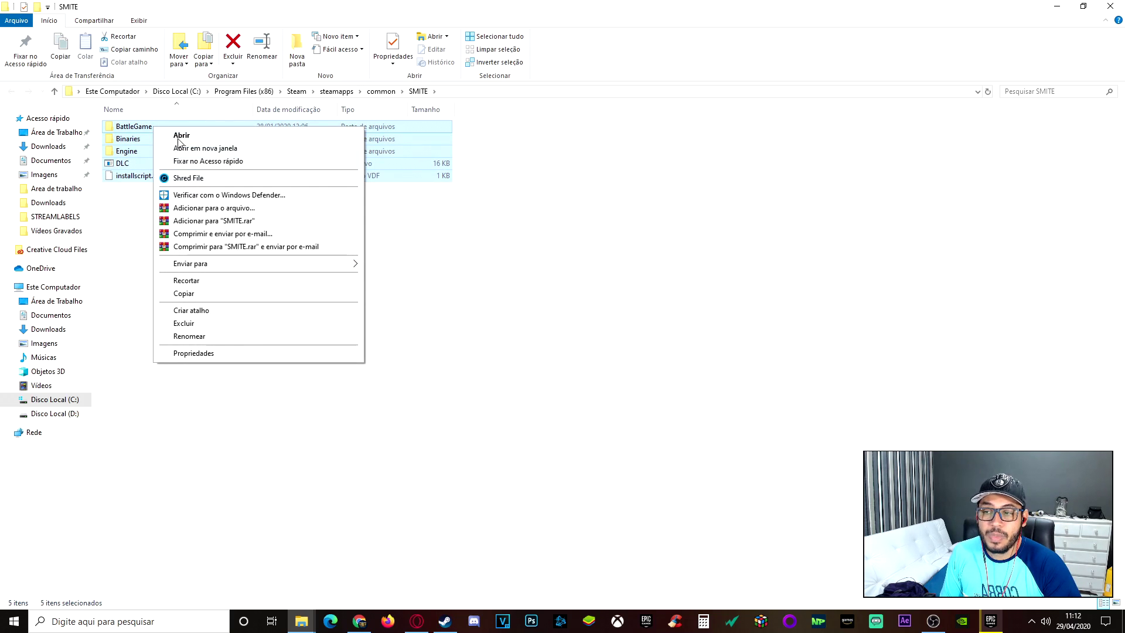
click(212, 294)
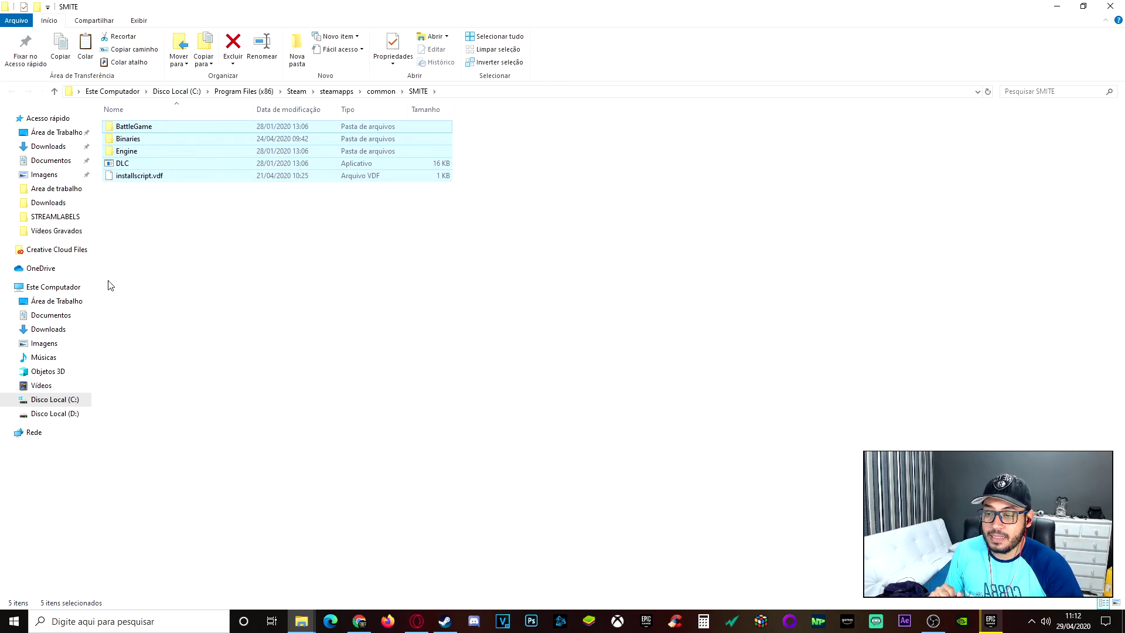
- Go to the SMITE folder inside DEIXAOLIKE on drive D:, checking the contents of its .egstore subfolder
click(55, 417)
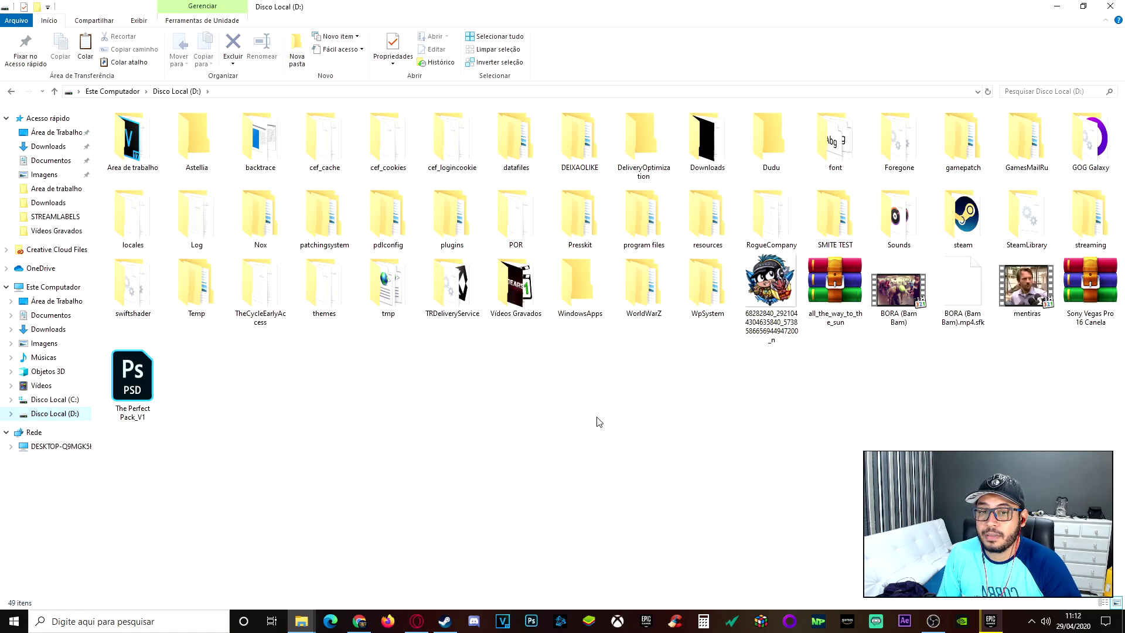
click(588, 170)
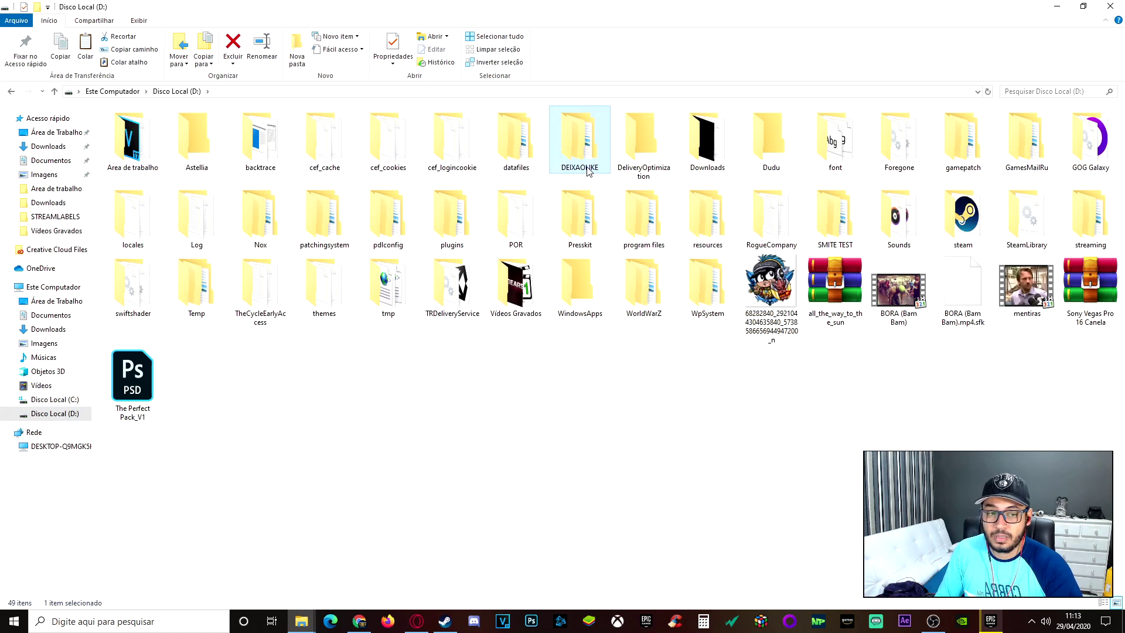
double_click(583, 163)
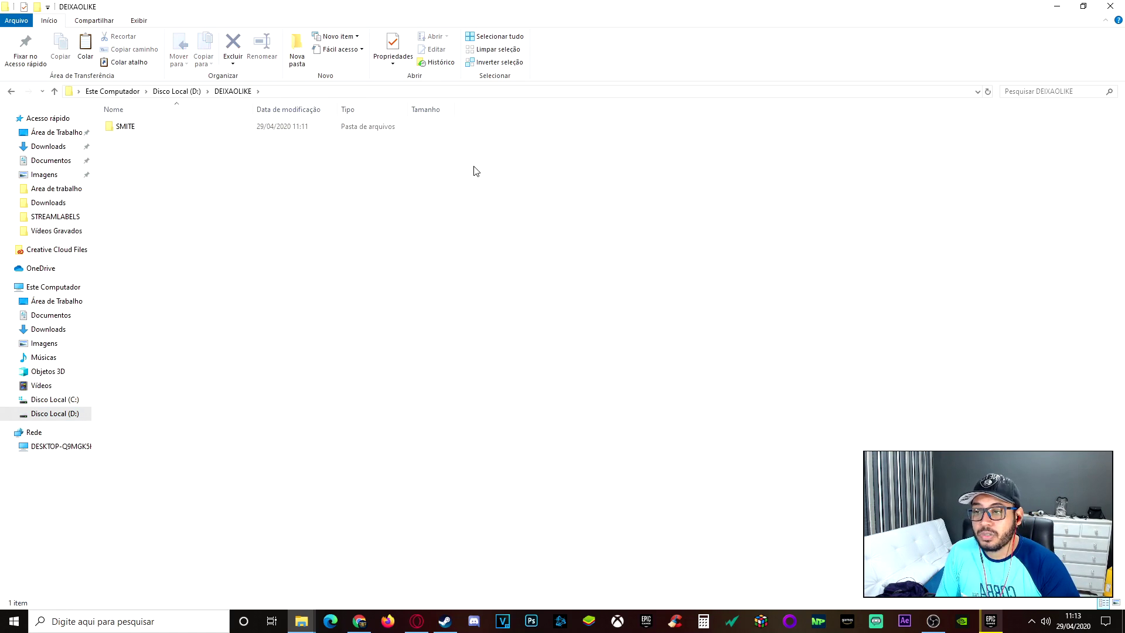
double_click(182, 127)
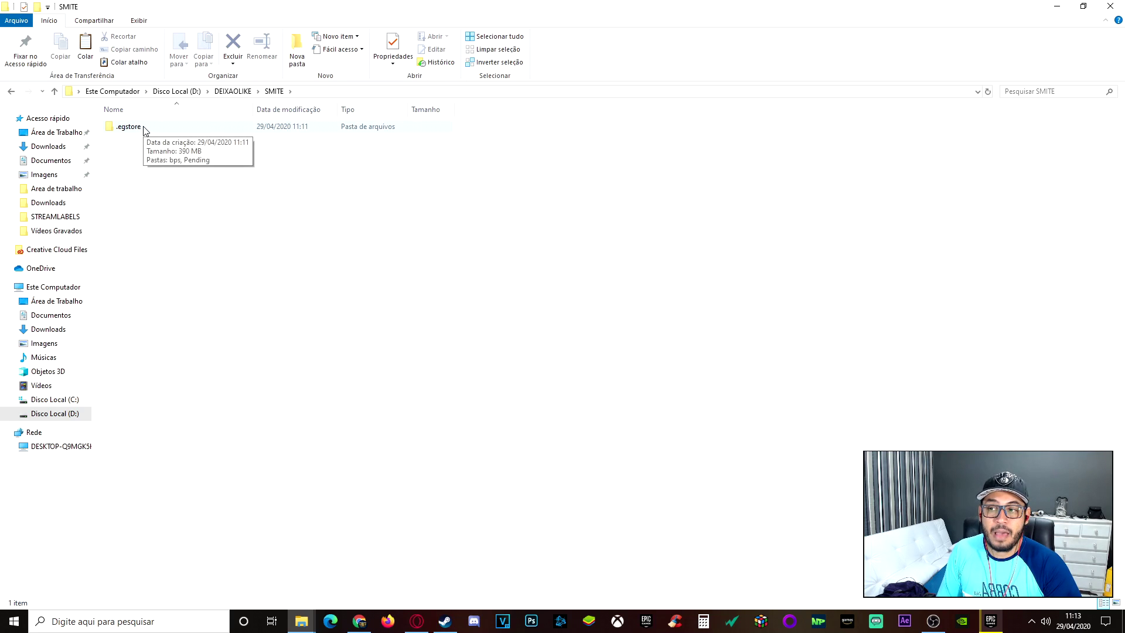
double_click(144, 130)
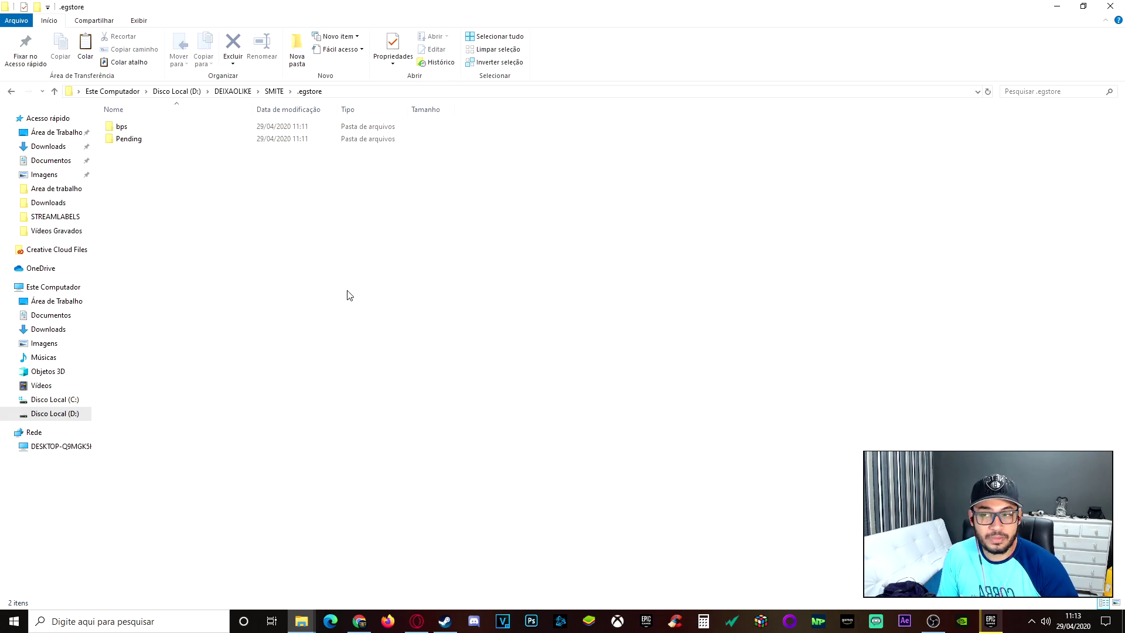
click(11, 93)
click(179, 163)
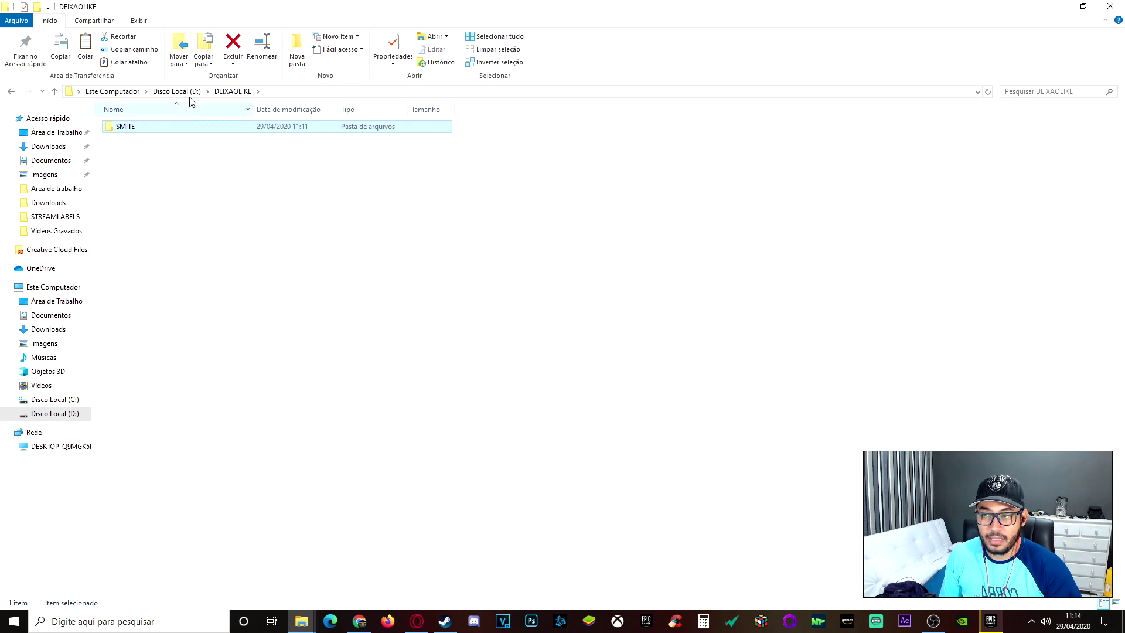
double_click(174, 129)
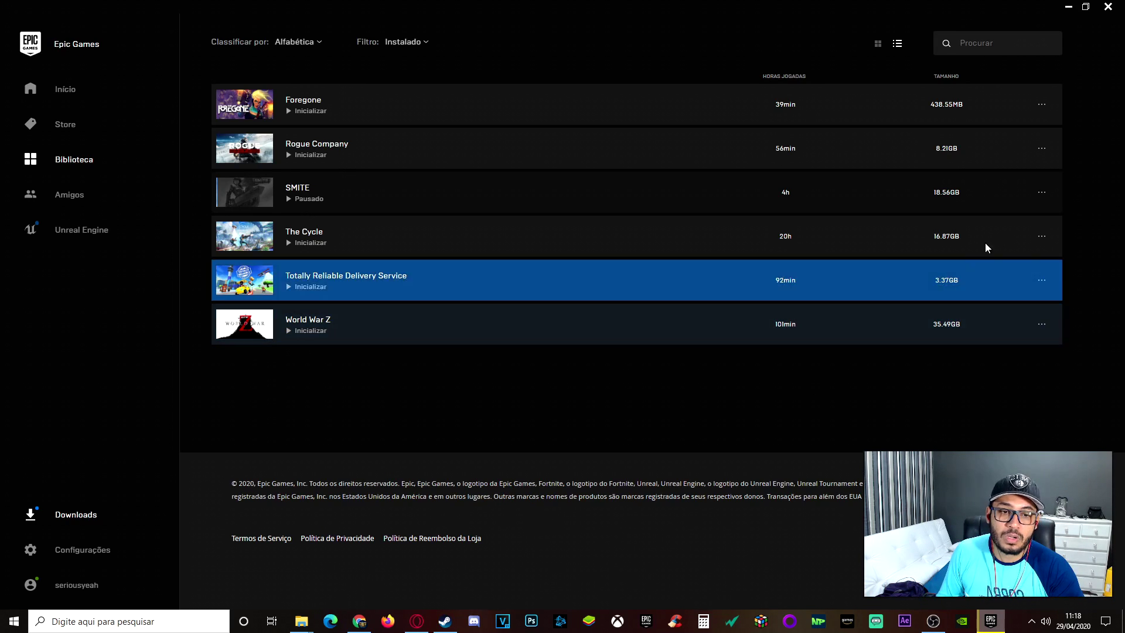
- Cancel the paused SMITE installation in the Epic Games library and resume it
click(1039, 197)
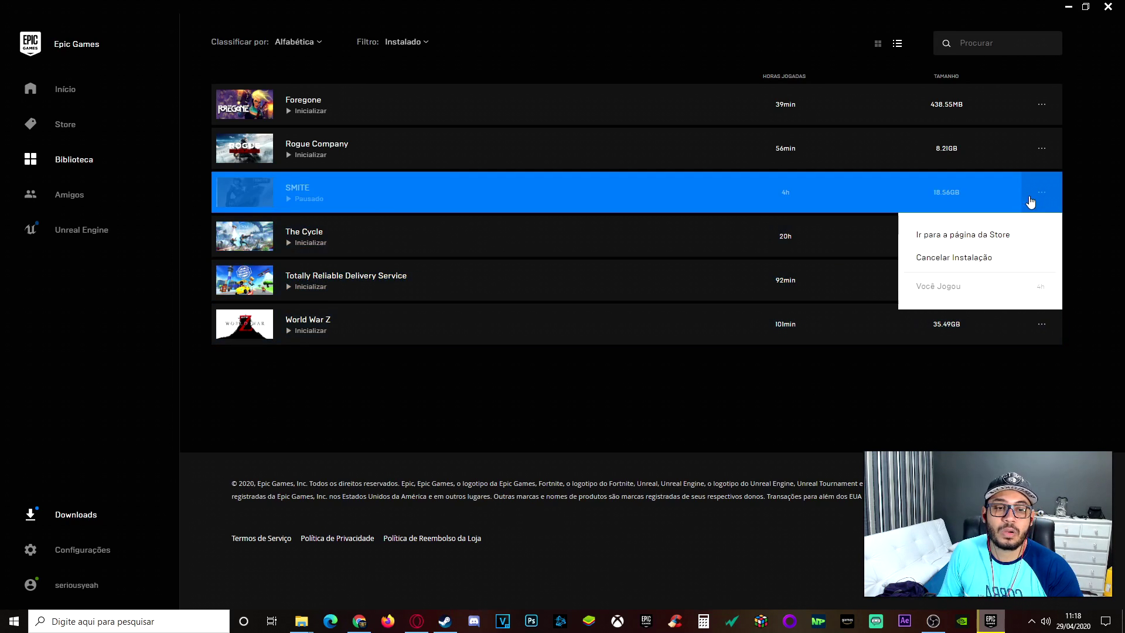
click(963, 261)
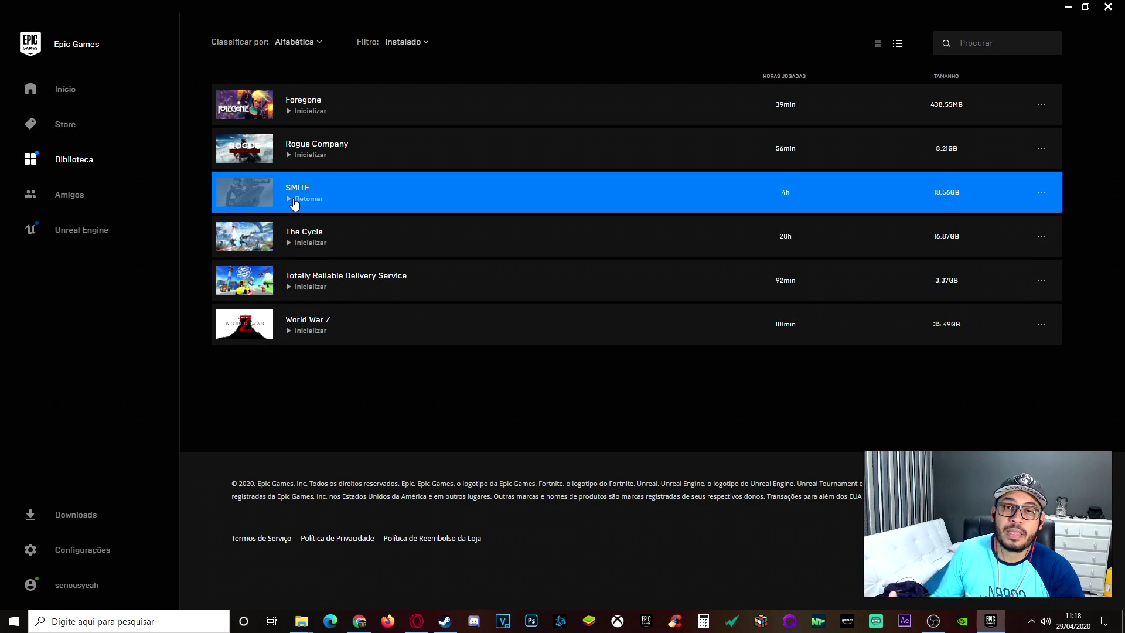
click(294, 199)
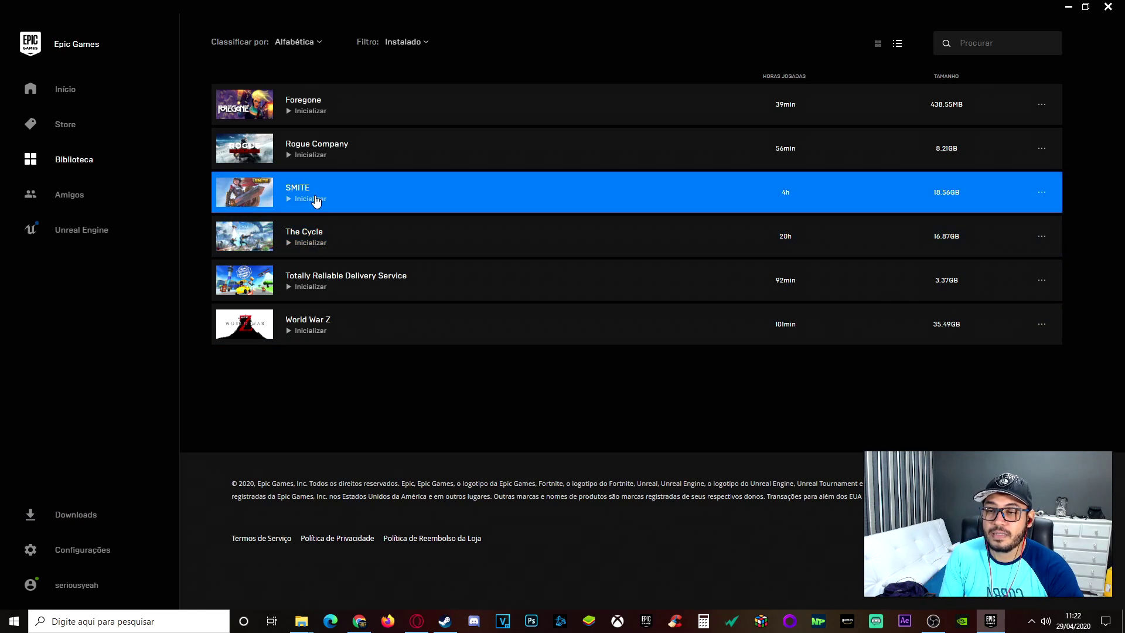
- Launch SMITE from the library, look through the full list of gods and return to the main menu
click(316, 200)
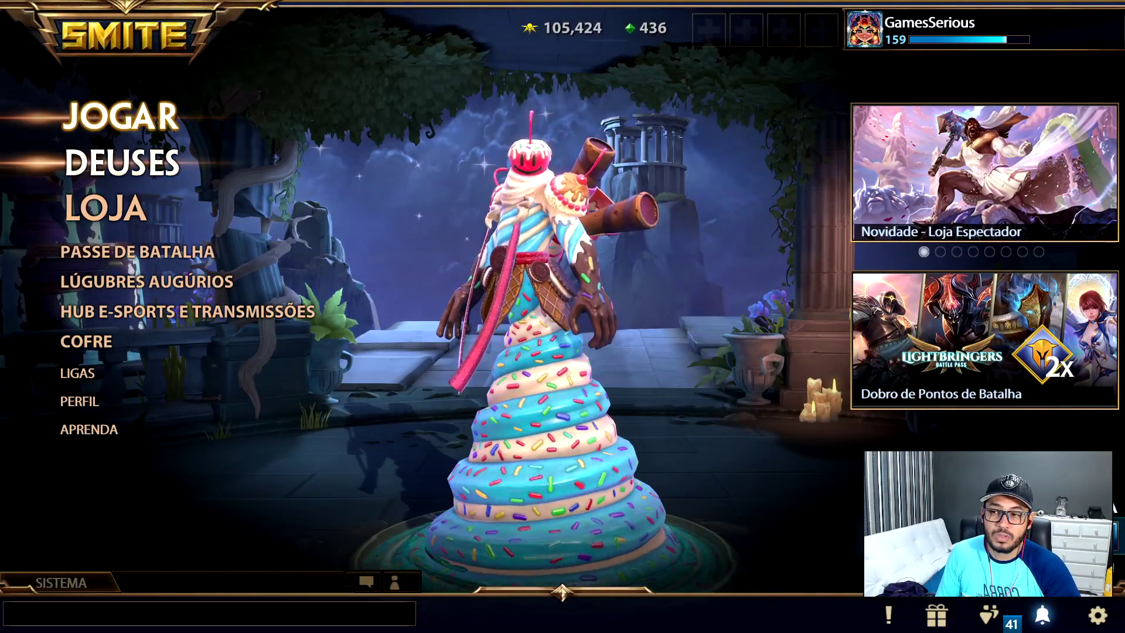
click(122, 163)
scroll(563, 328, down, 10)
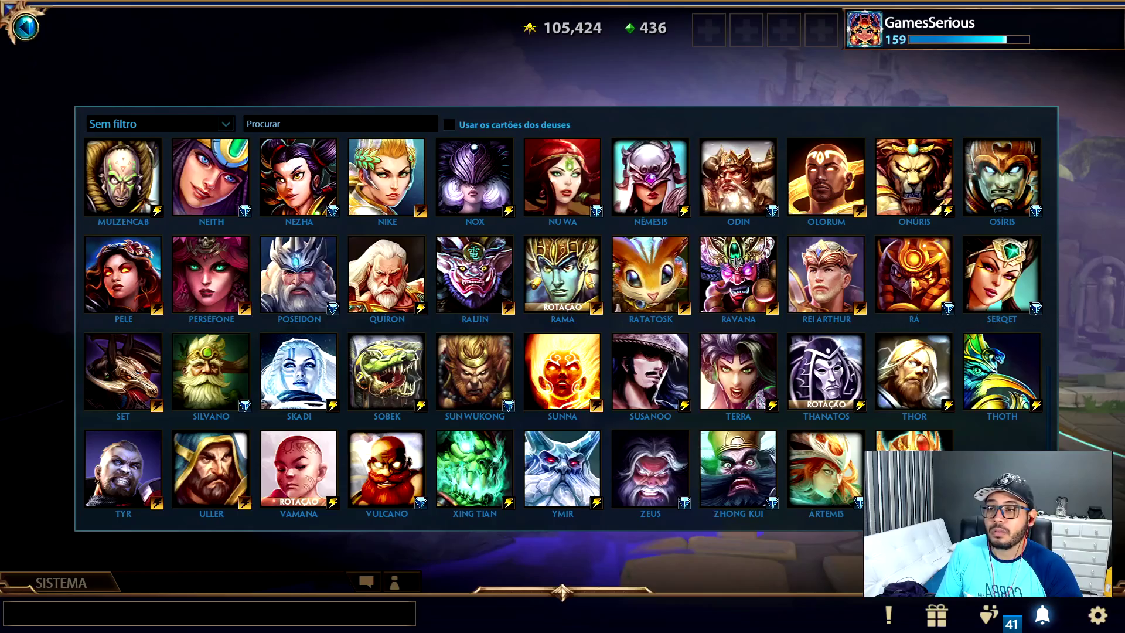
key(Escape)
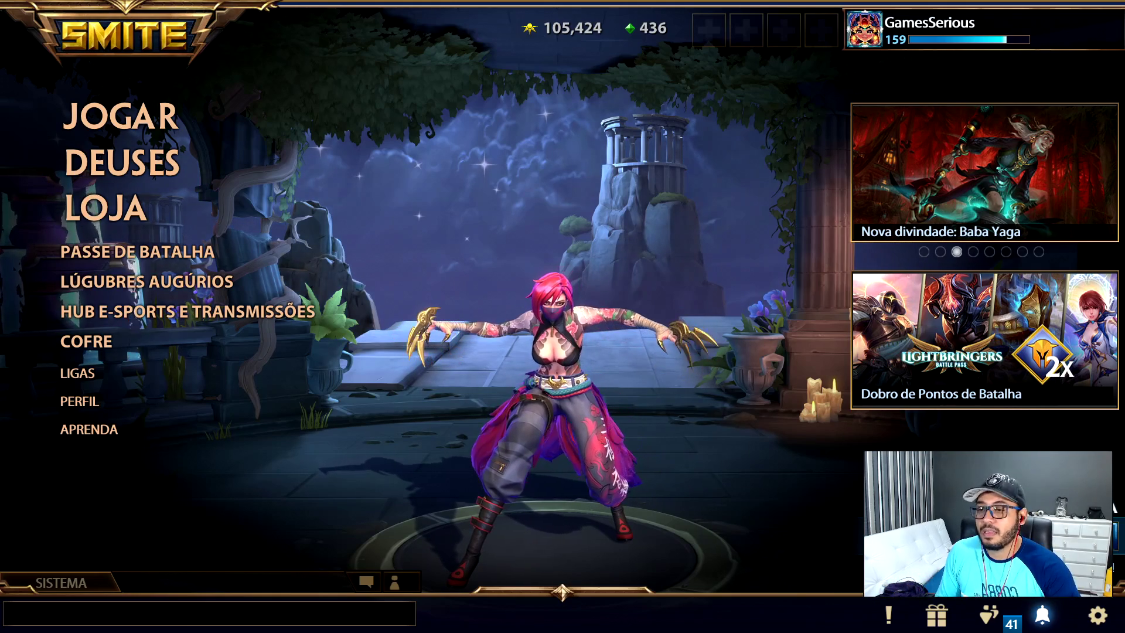
- Search the gods for HELA and open her appearances page
click(122, 163)
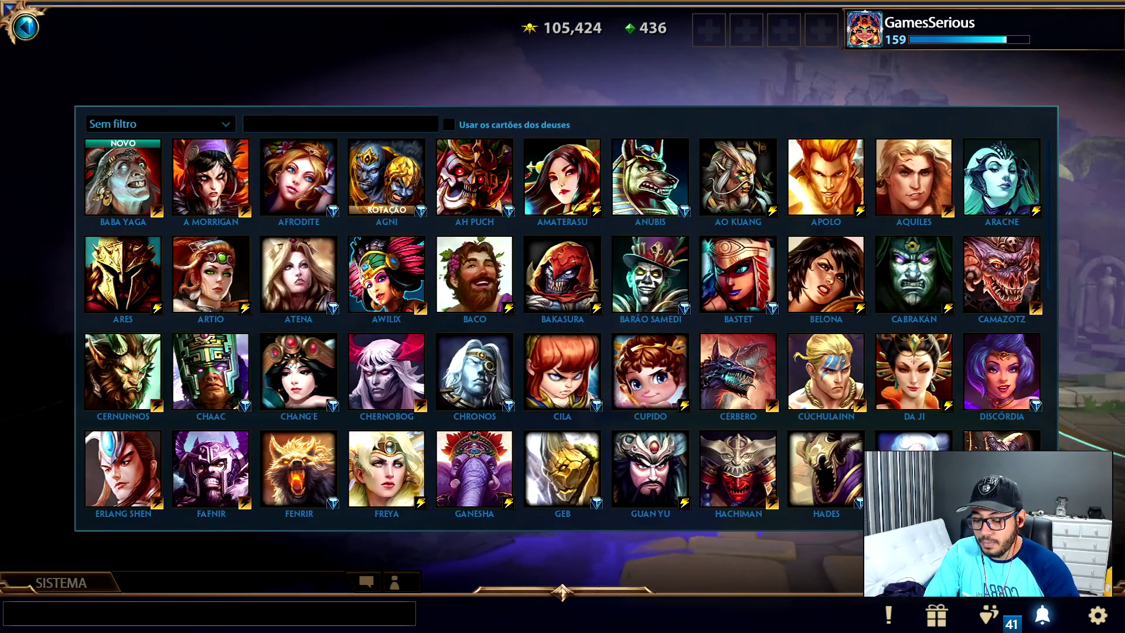
text(HELA)
key(Return)
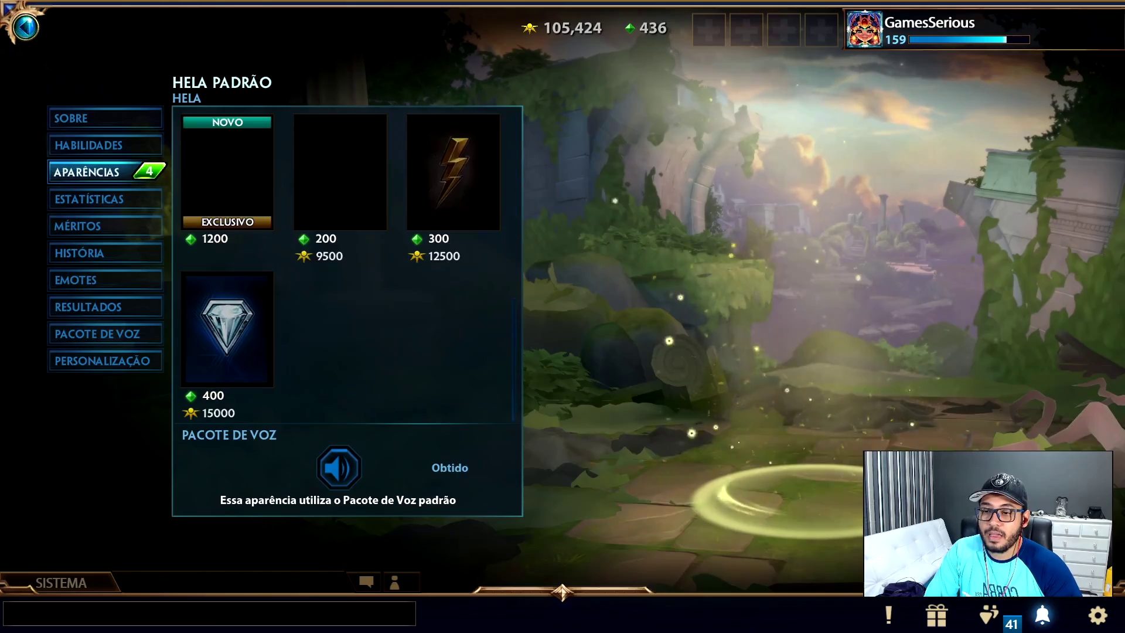